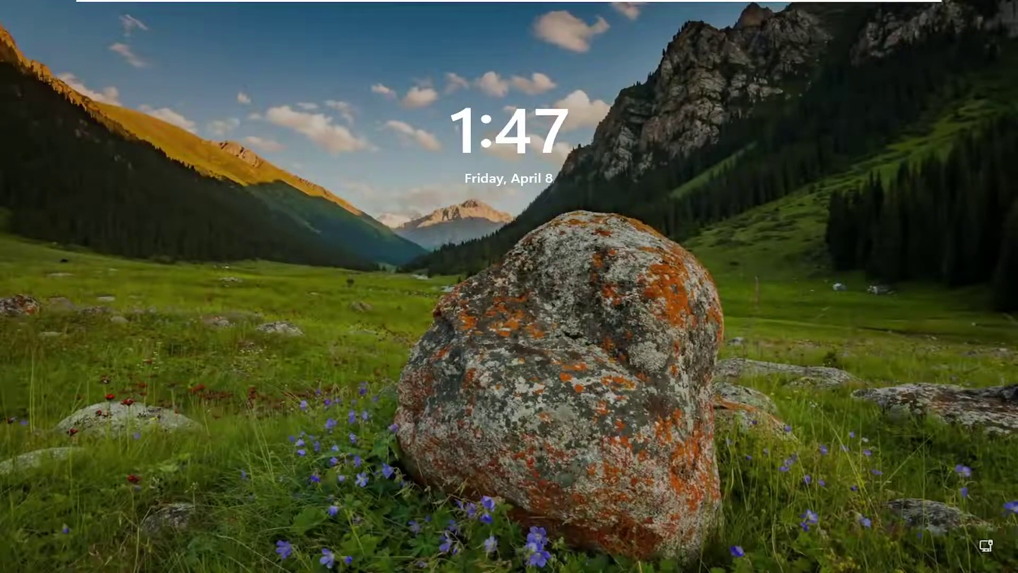
Dismiss the lock screen and sign in with the account password to reach the desktop.
{"action": "left_click", "coordinate": [85, 237]}
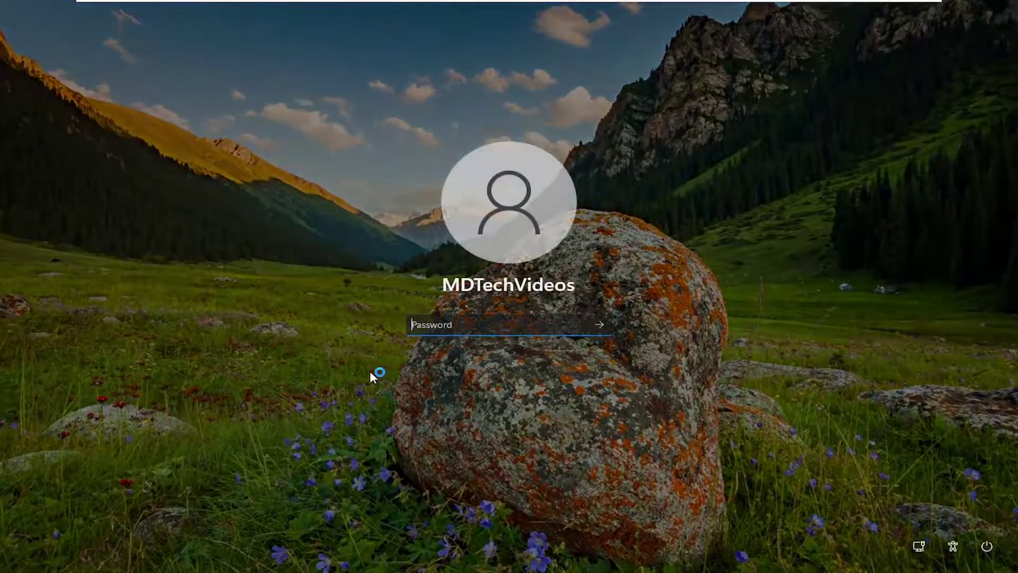
{"action": "key", "text": "Return"}
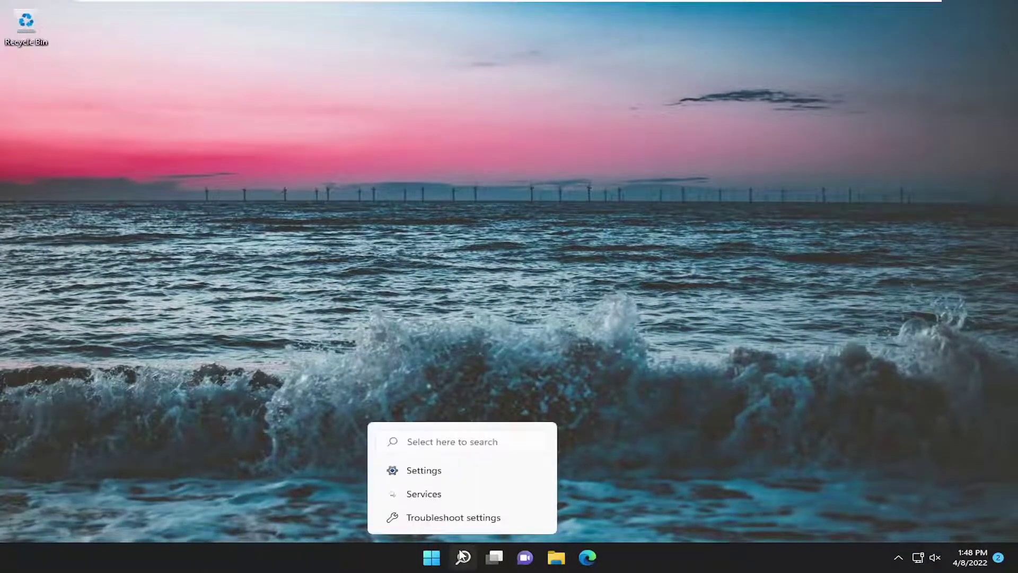
Search for 'storage', open Storage settings and expand Advanced storage settings.
{"action": "left_click", "coordinate": [461, 554]}
{"action": "type", "text": "storage"}
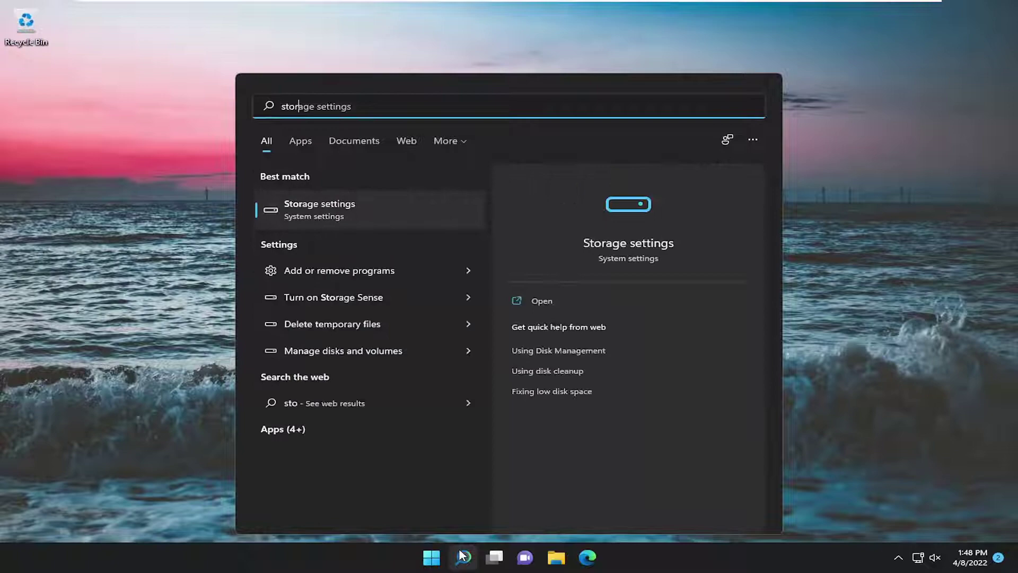
{"action": "left_click", "coordinate": [334, 212]}
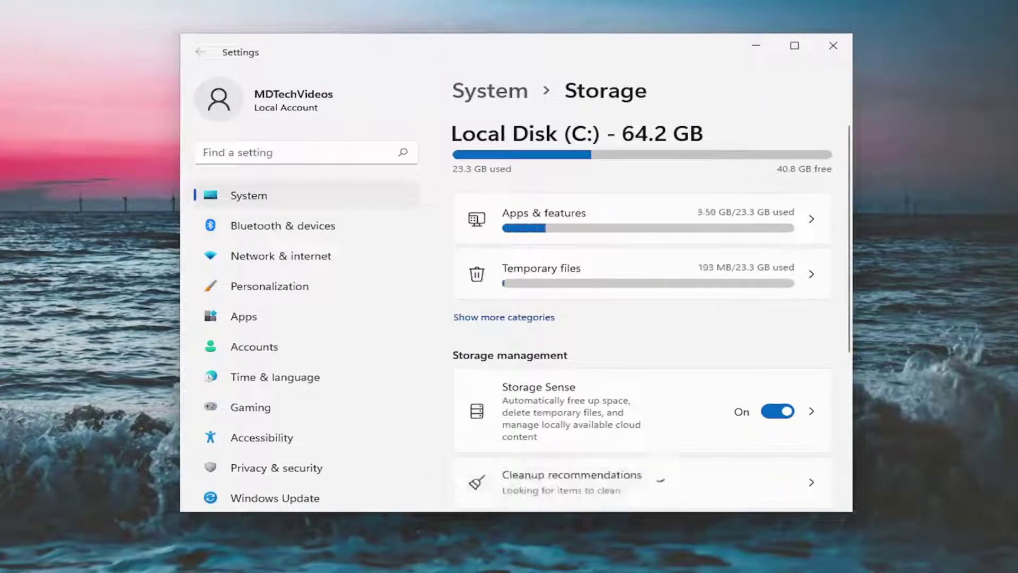
{"action": "scroll", "coordinate": [768, 366], "scroll_direction": "down", "scroll_amount": 4}
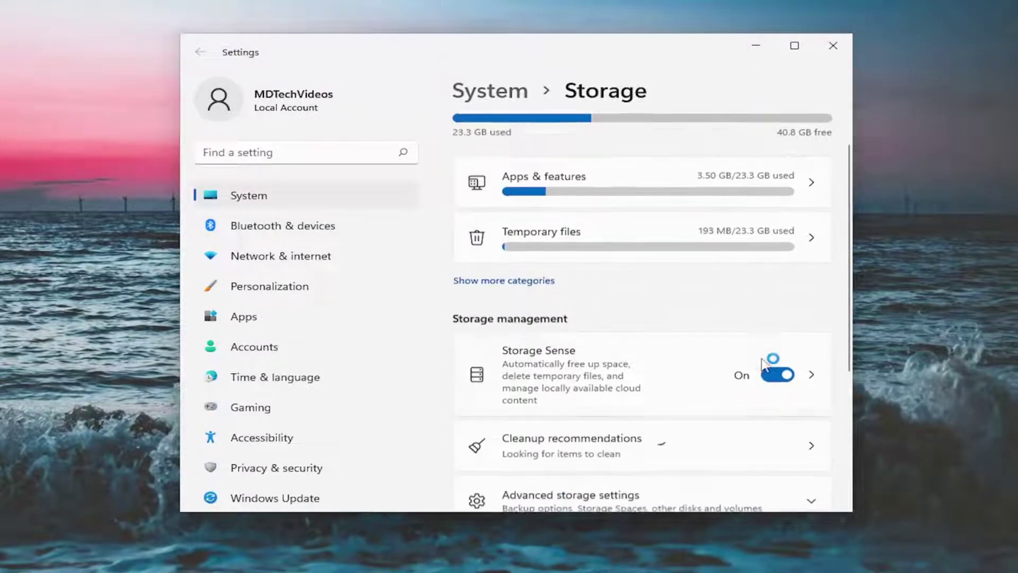
{"action": "scroll", "coordinate": [534, 327], "scroll_direction": "down", "scroll_amount": 2}
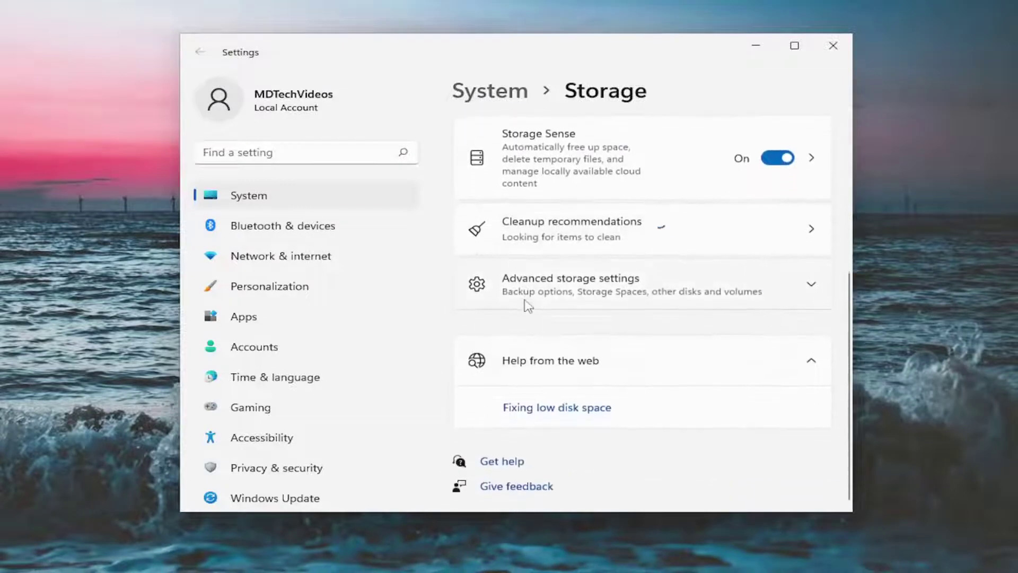
{"action": "left_click", "coordinate": [541, 279]}
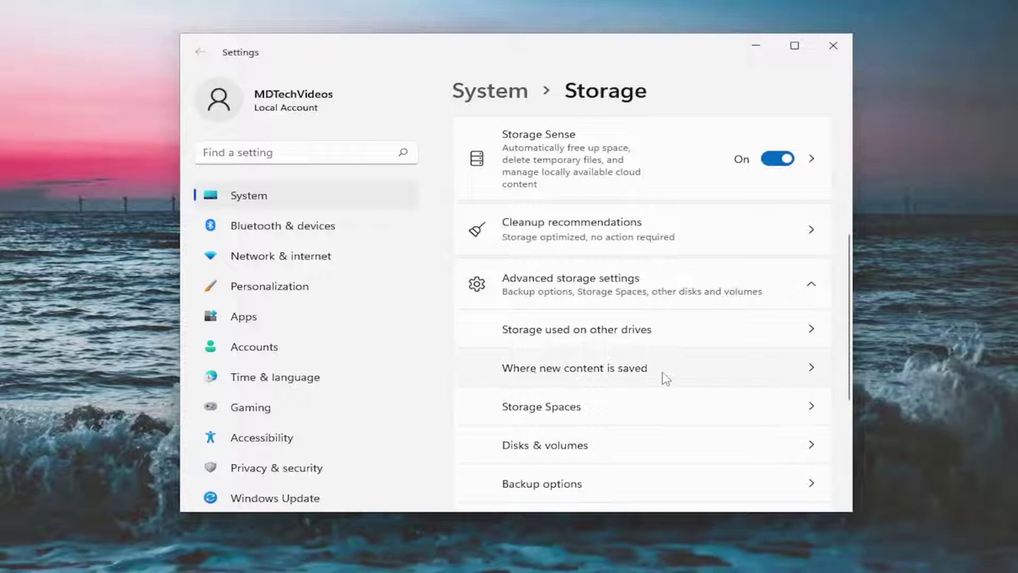
Check the 'New apps will save to' drive list, leaving it on Local Disk (C:).
{"action": "left_click", "coordinate": [682, 370]}
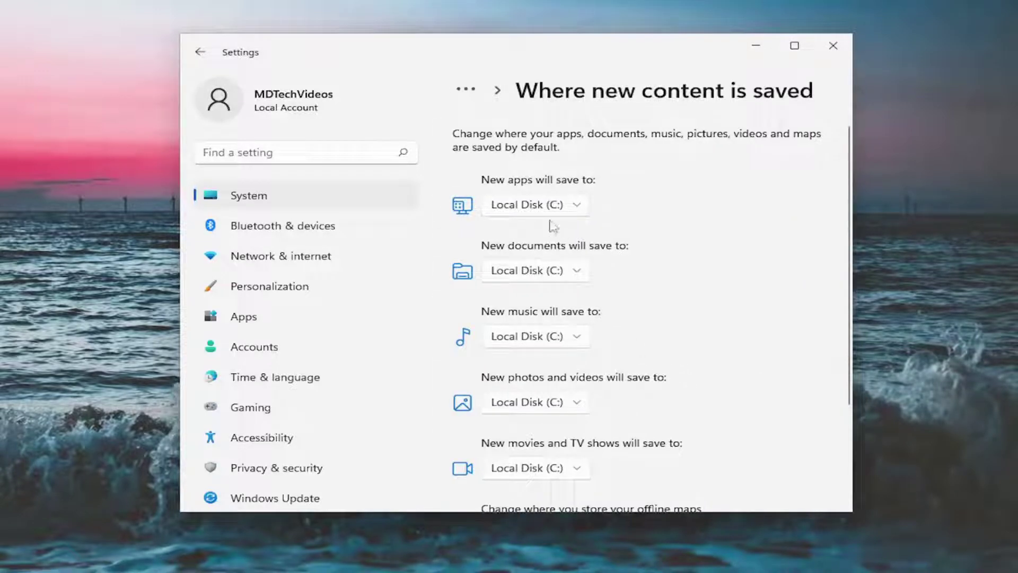
{"action": "left_click", "coordinate": [577, 207]}
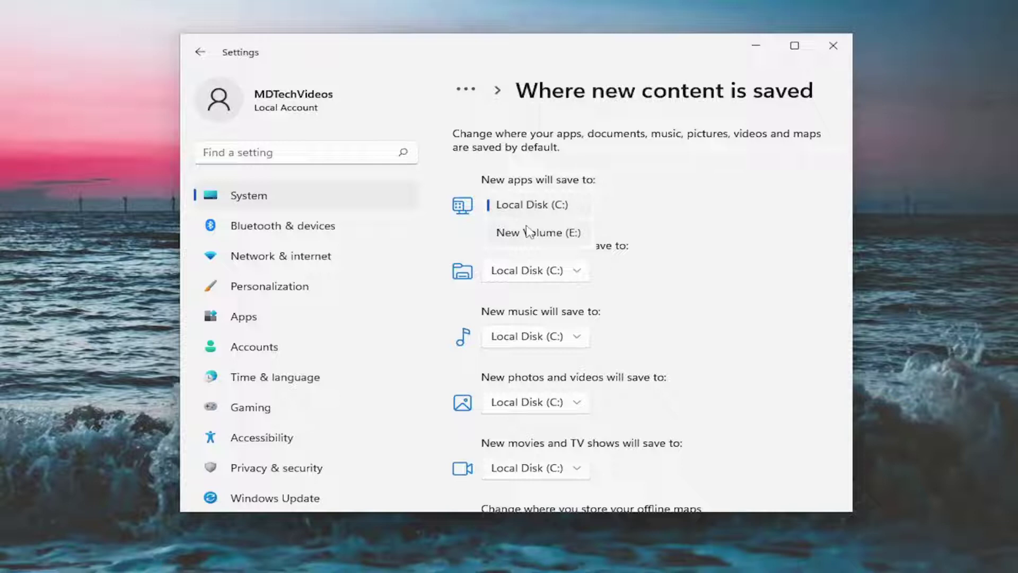
{"action": "left_click", "coordinate": [664, 234]}
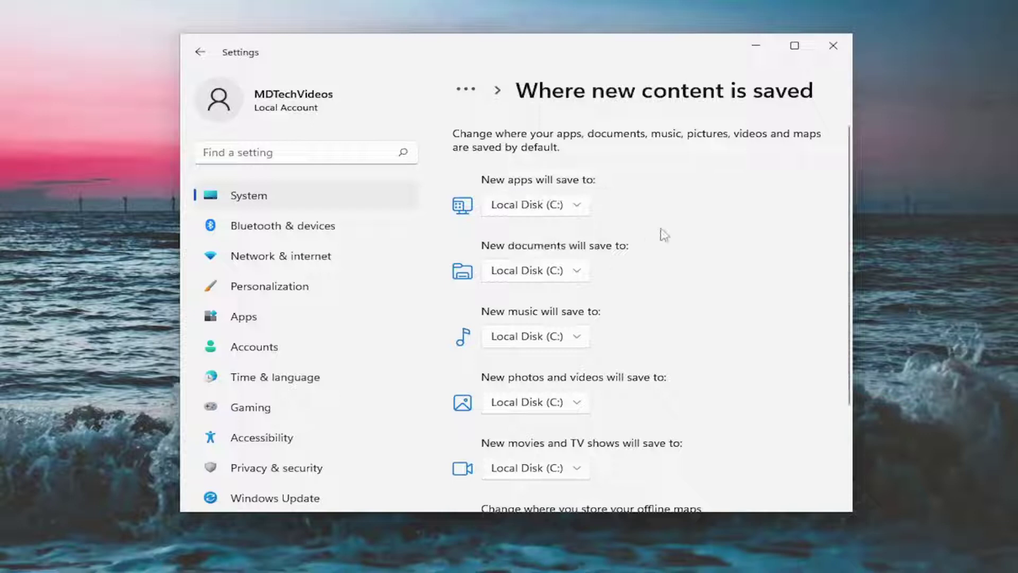
{"action": "scroll", "coordinate": [546, 227], "scroll_direction": "down", "scroll_amount": 3}
{"action": "scroll", "coordinate": [546, 234], "scroll_direction": "up", "scroll_amount": 3}
{"action": "left_click", "coordinate": [563, 206]}
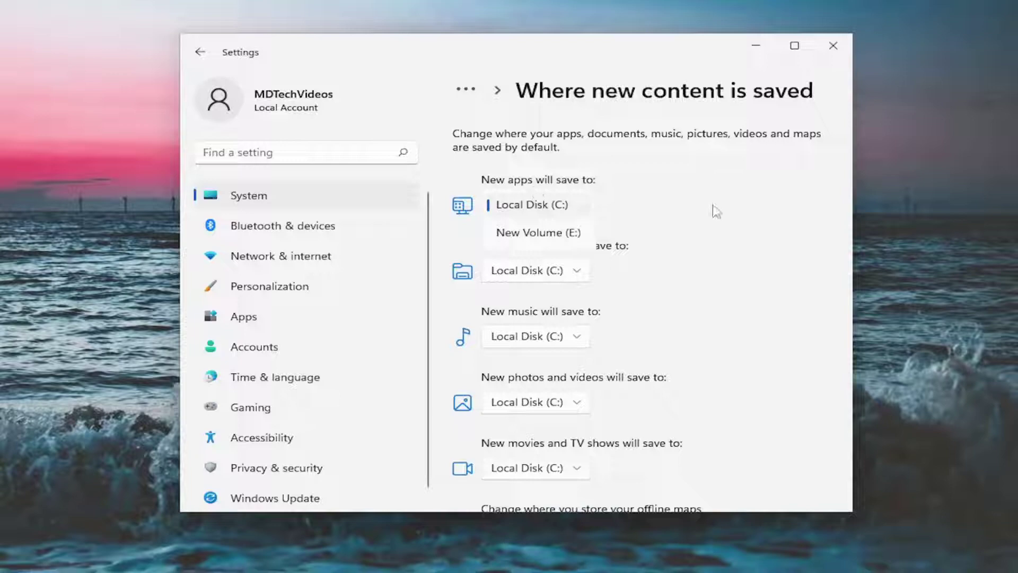
{"action": "left_click", "coordinate": [740, 210]}
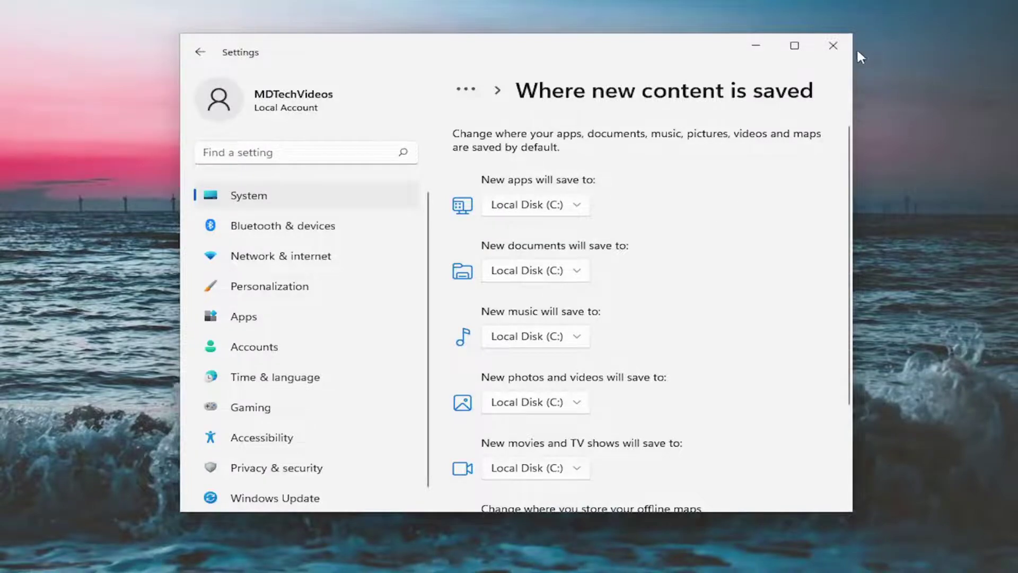
Close Settings, search 'xbox' and open Xbox App settings down to the Reset section.
{"action": "left_click", "coordinate": [833, 45]}
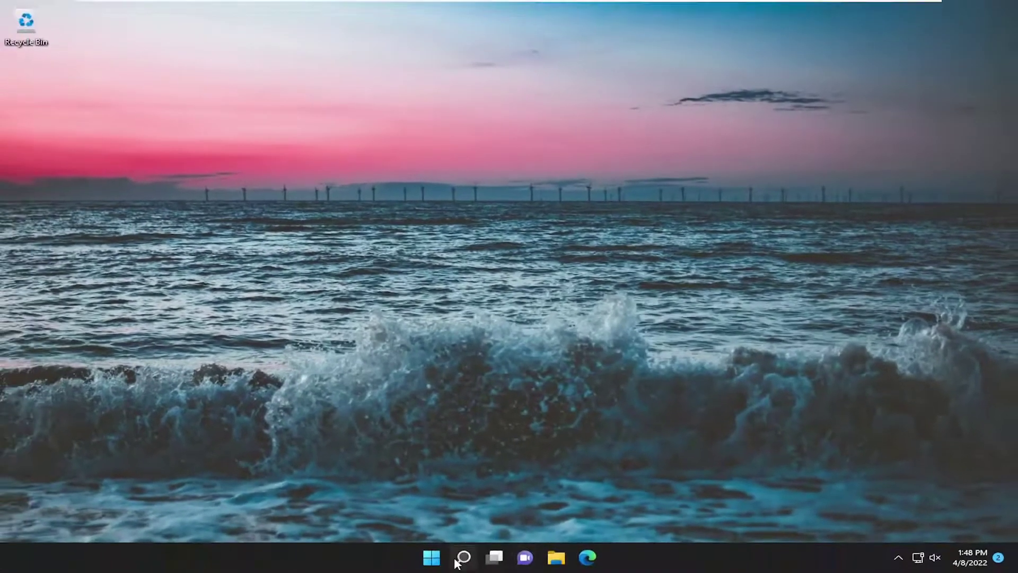
{"action": "left_click", "coordinate": [457, 561]}
{"action": "type", "text": "xbox"}
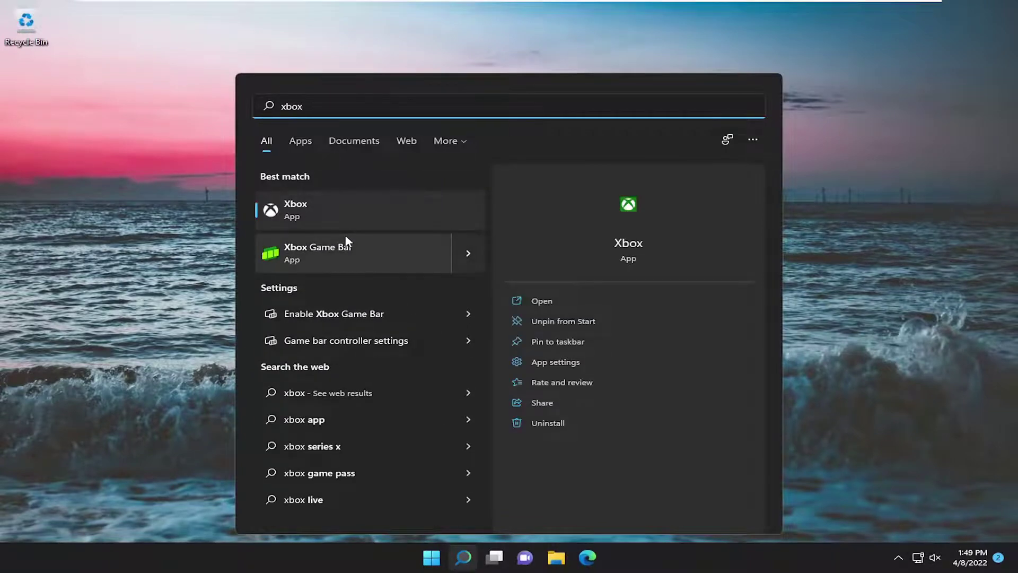
{"action": "left_click", "coordinate": [553, 364]}
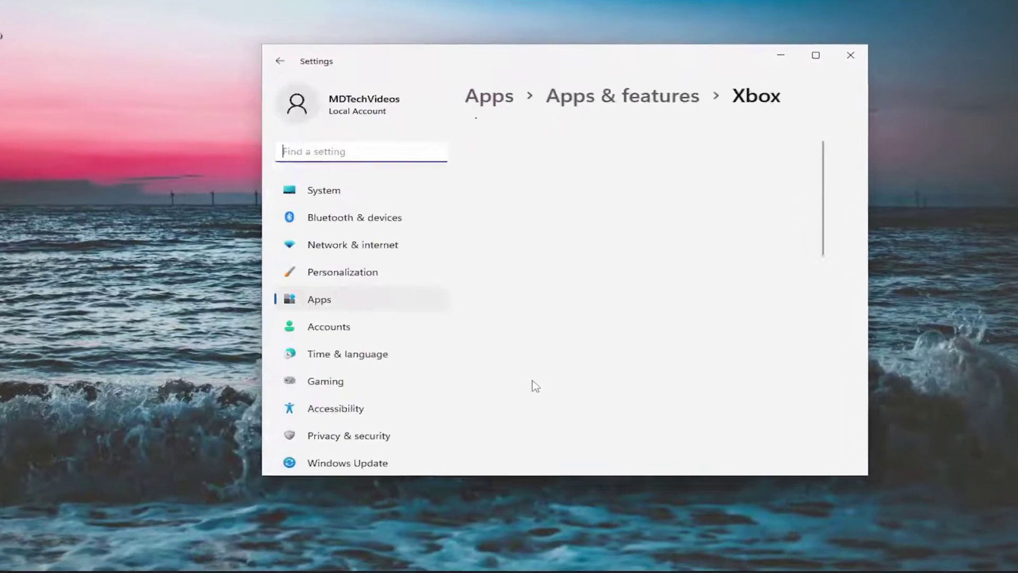
{"action": "scroll", "coordinate": [671, 299], "scroll_direction": "down", "scroll_amount": 4}
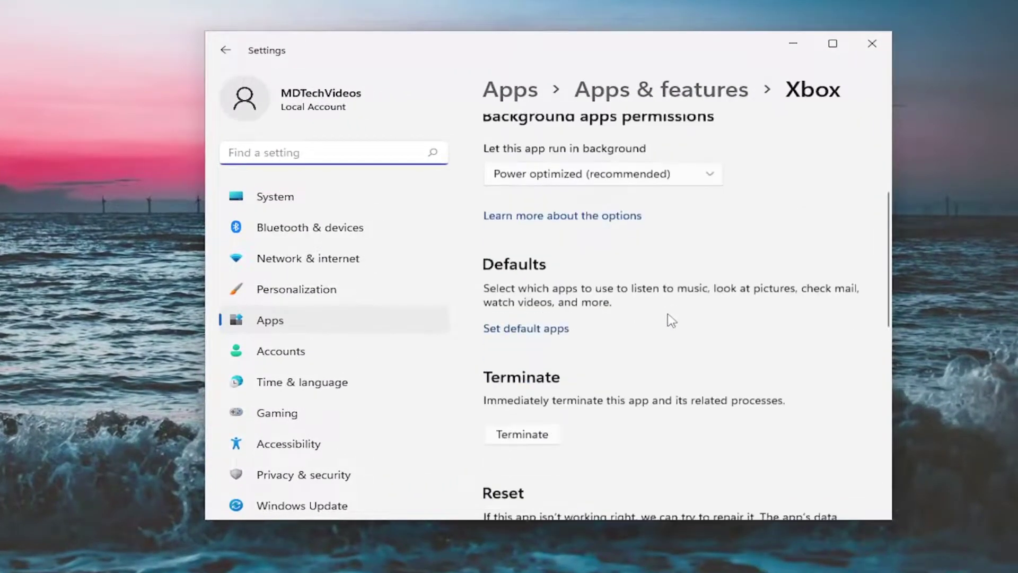
{"action": "scroll", "coordinate": [669, 321], "scroll_direction": "down", "scroll_amount": 5}
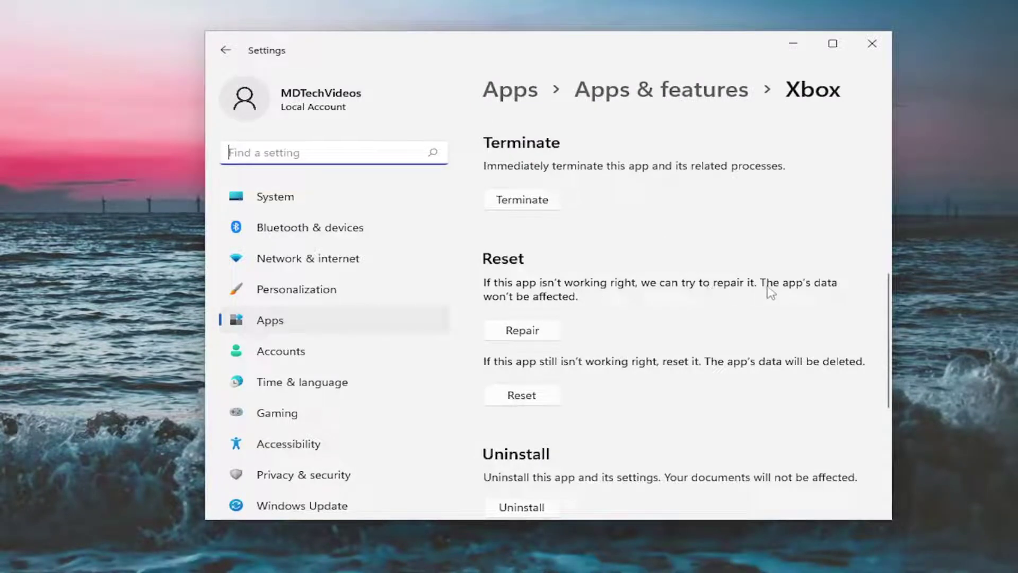
Repair the Xbox app, then Reset it and confirm deleting its data.
{"action": "left_click", "coordinate": [517, 331]}
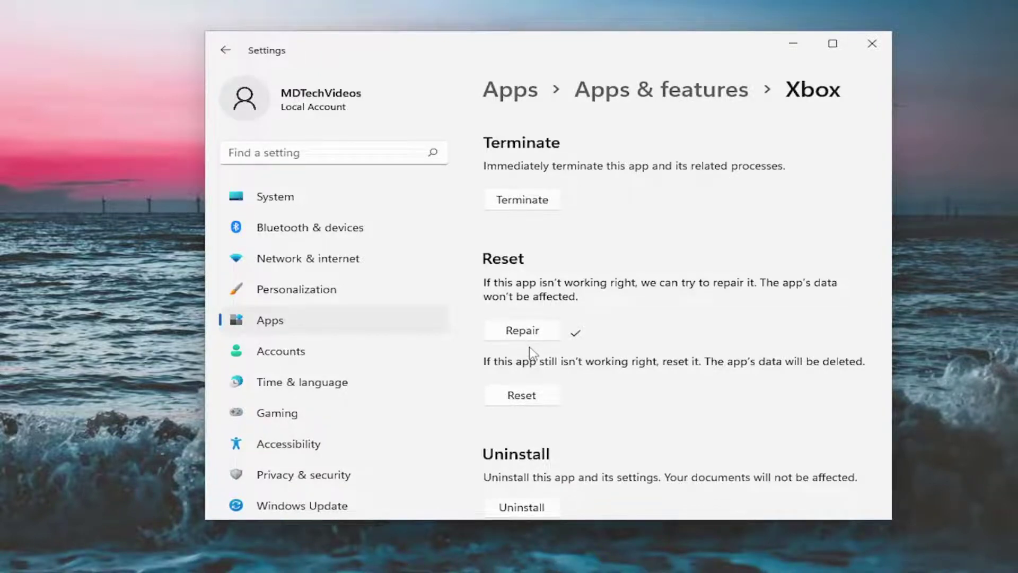
{"action": "scroll", "coordinate": [533, 352], "scroll_direction": "down", "scroll_amount": 1}
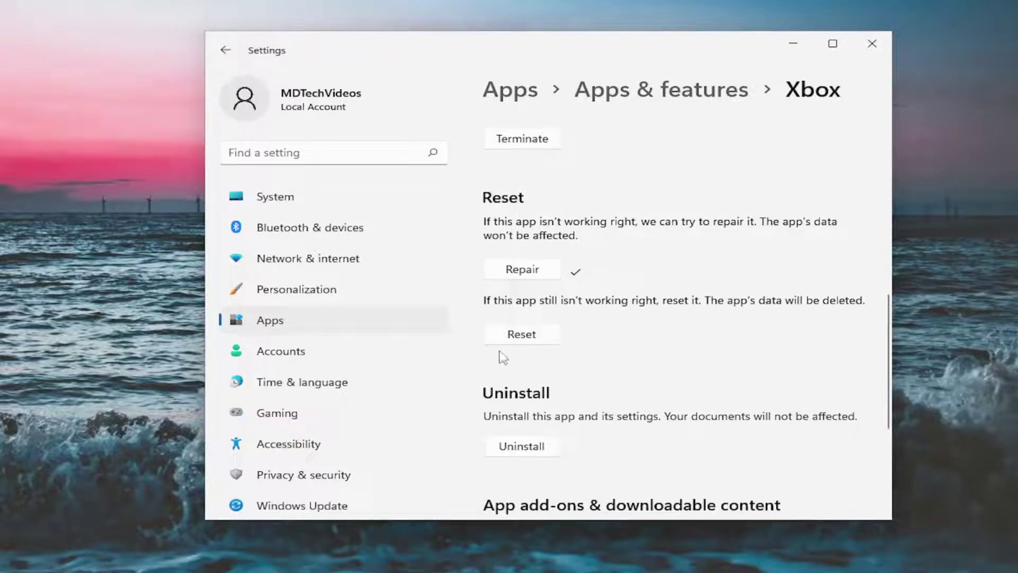
{"action": "left_click", "coordinate": [520, 334]}
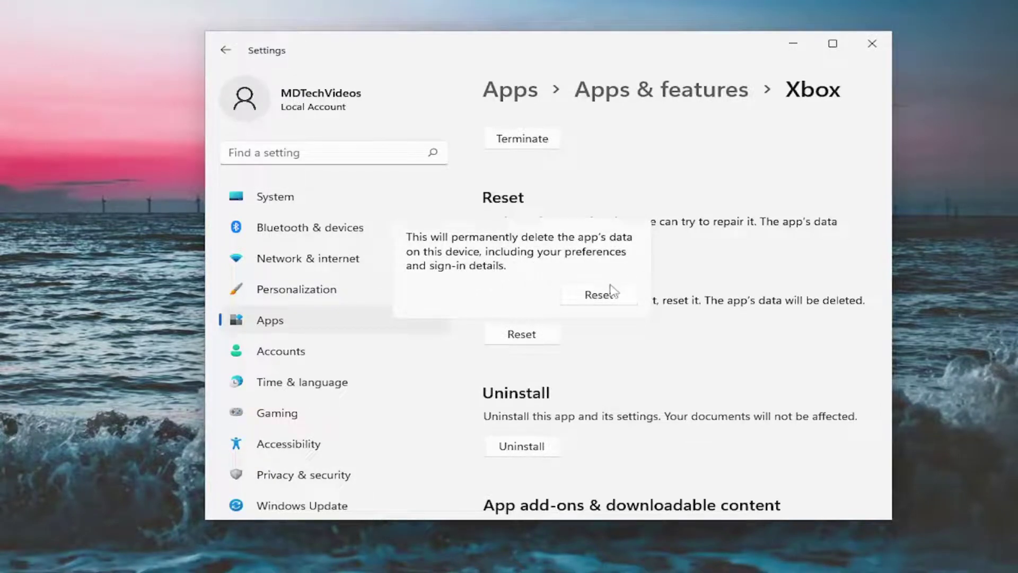
{"action": "left_click", "coordinate": [597, 298]}
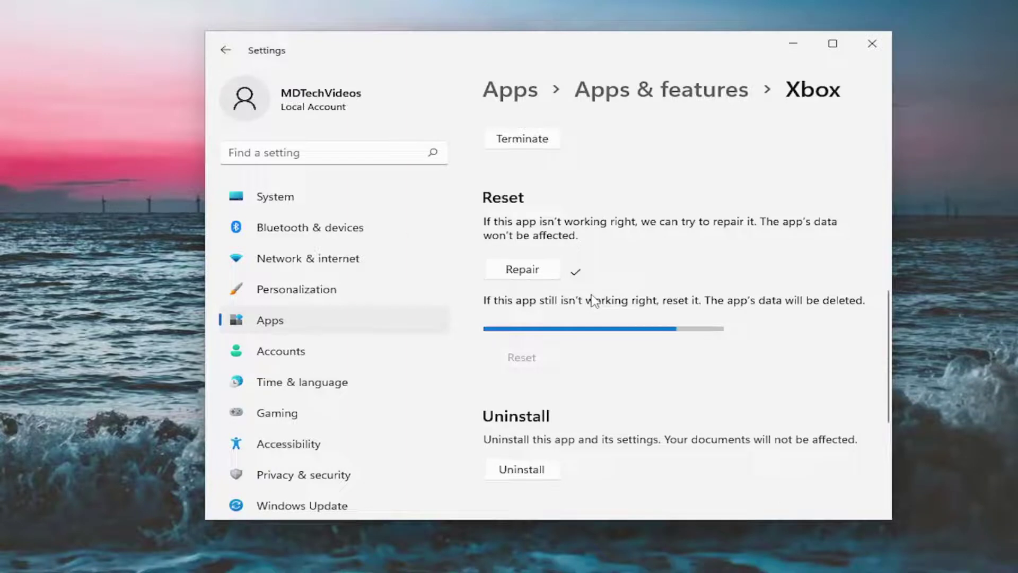
Close Settings, restart the PC from the Win+X menu, and sign in with the account password.
{"action": "left_click", "coordinate": [871, 42]}
{"action": "key", "text": "super+x"}
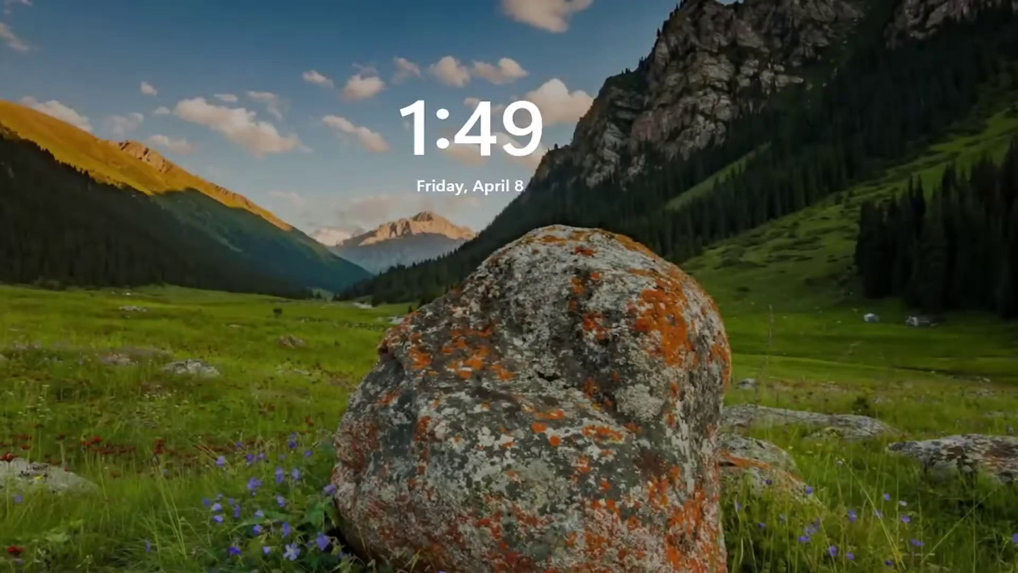
{"action": "key", "text": "space"}
{"action": "type", "text": "1234"}
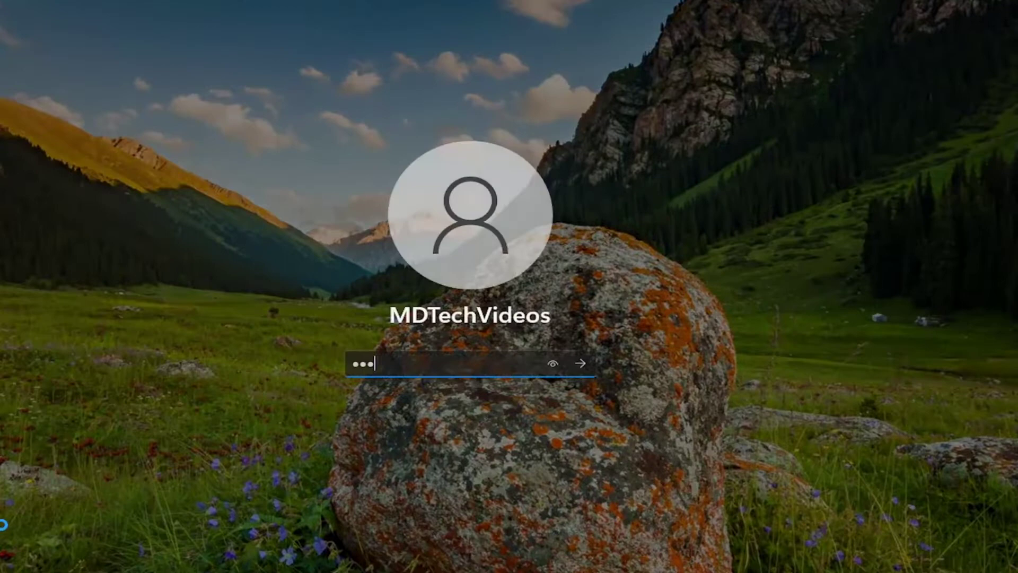
{"action": "key", "text": "Return"}
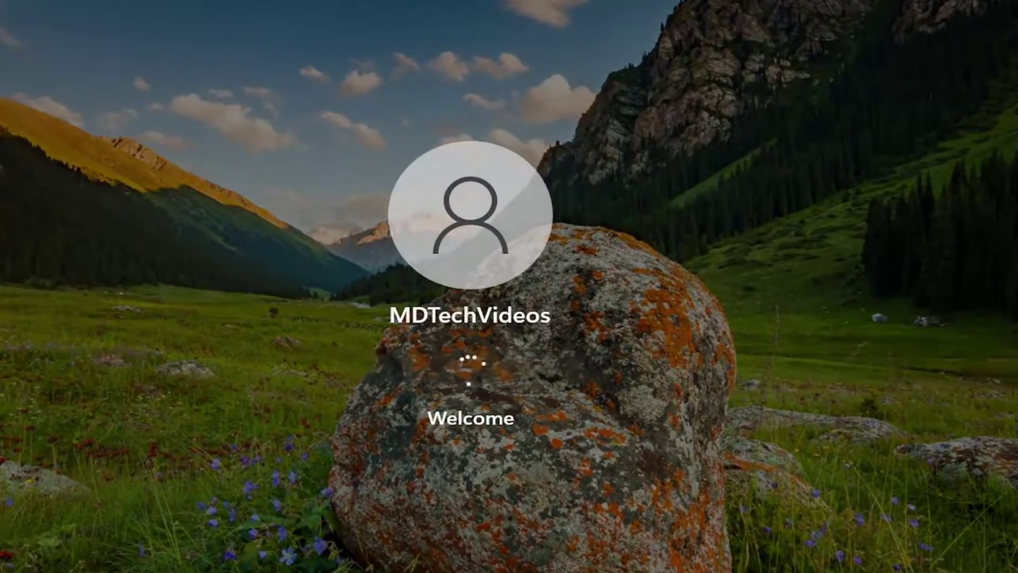